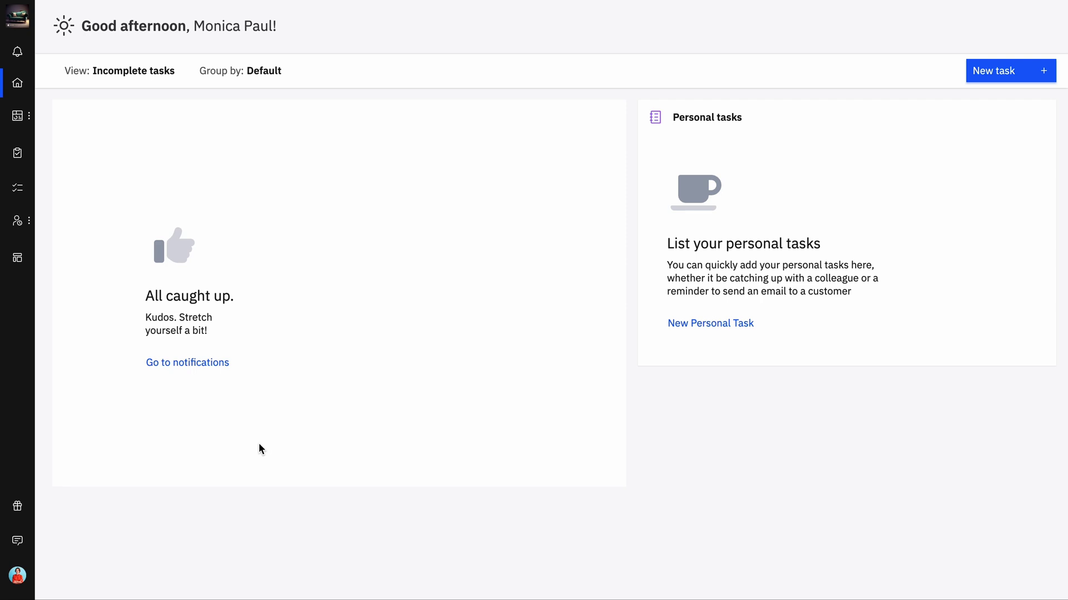
Step: Open the personal account menu from the avatar at the bottom-left of the sidebar
{"action": "left_click", "coordinate": [18, 577]}
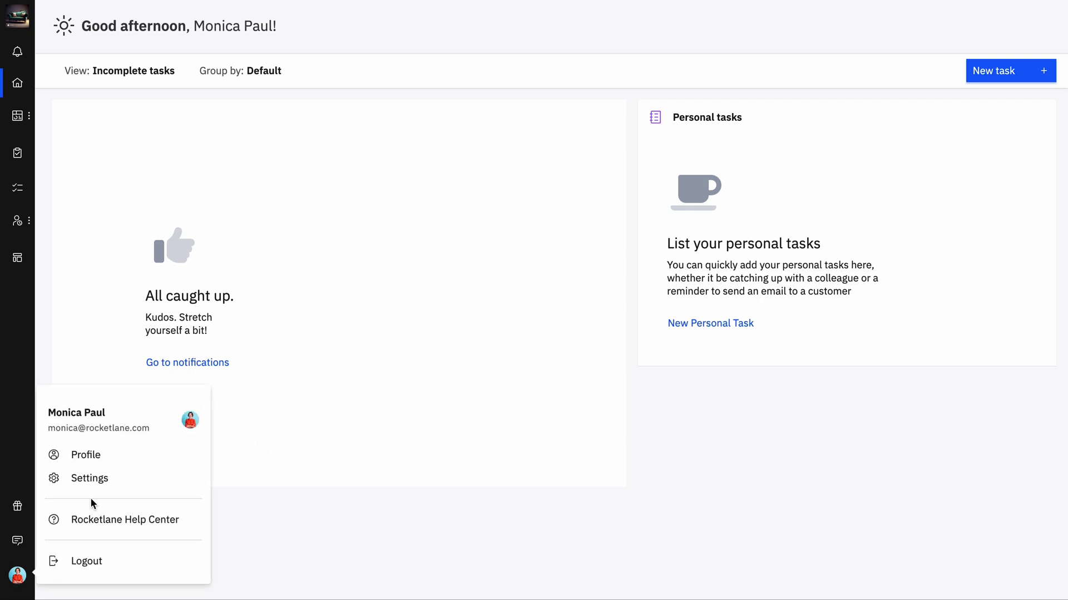
Step: Go to the Key events & Intervals page in workspace settings
{"action": "left_click", "coordinate": [101, 480]}
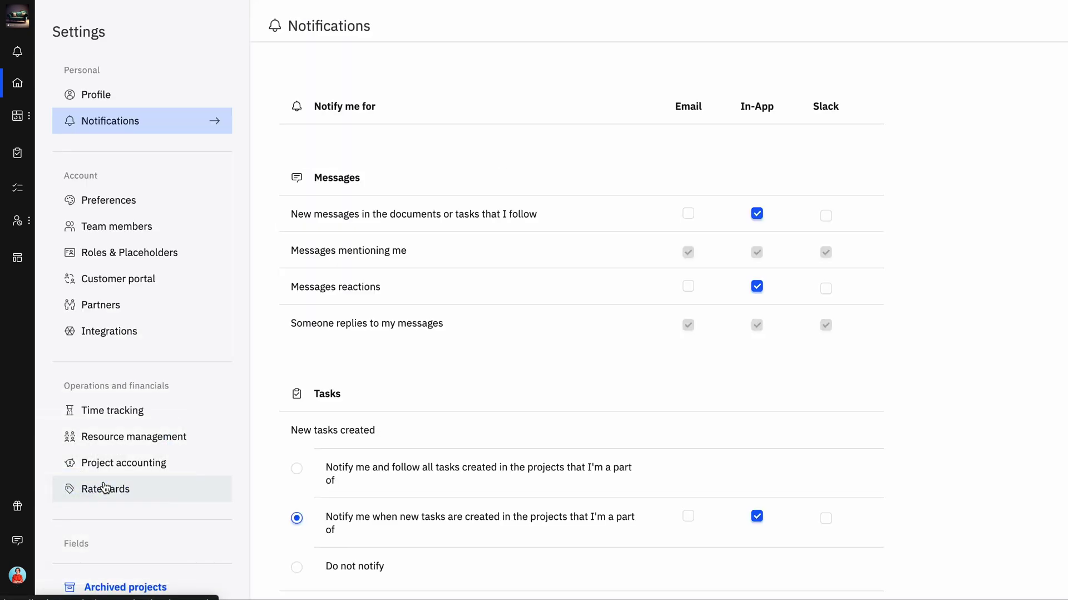
{"action": "scroll", "coordinate": [119, 488], "scroll_direction": "down", "scroll_amount": 5}
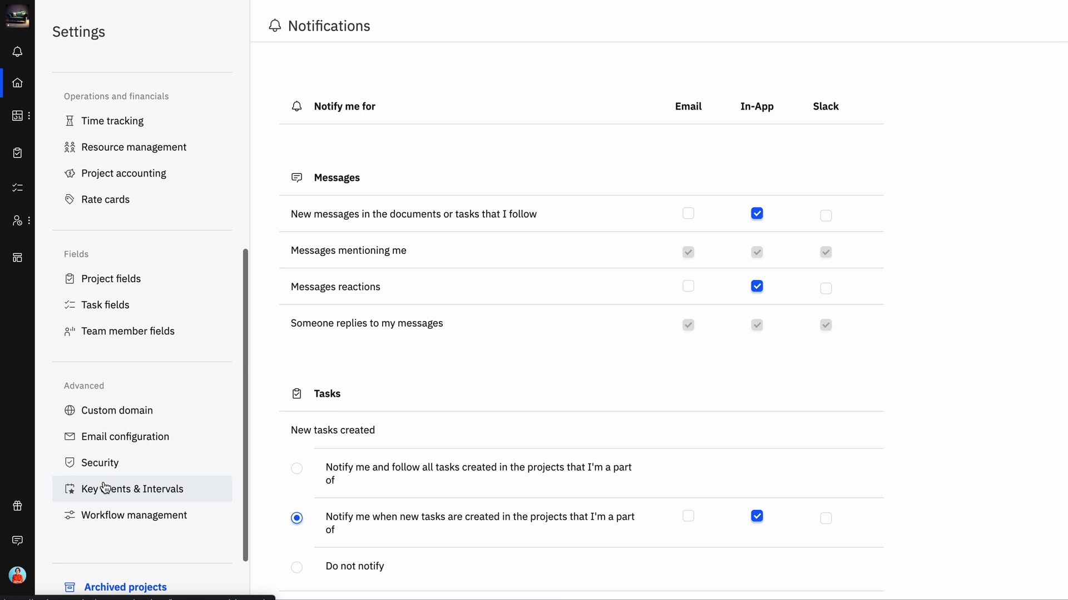
{"action": "left_click", "coordinate": [149, 492]}
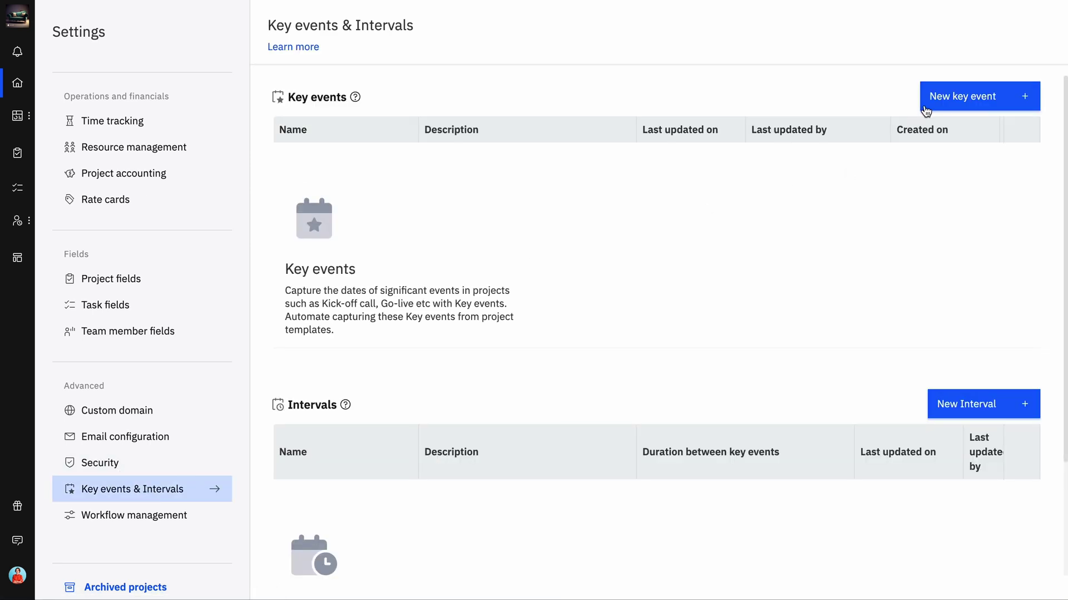
Step: Fill in key event 'kick-off end' described as 'capture the end of the kick-off phase', advanced options left checked
{"action": "left_click", "coordinate": [940, 95]}
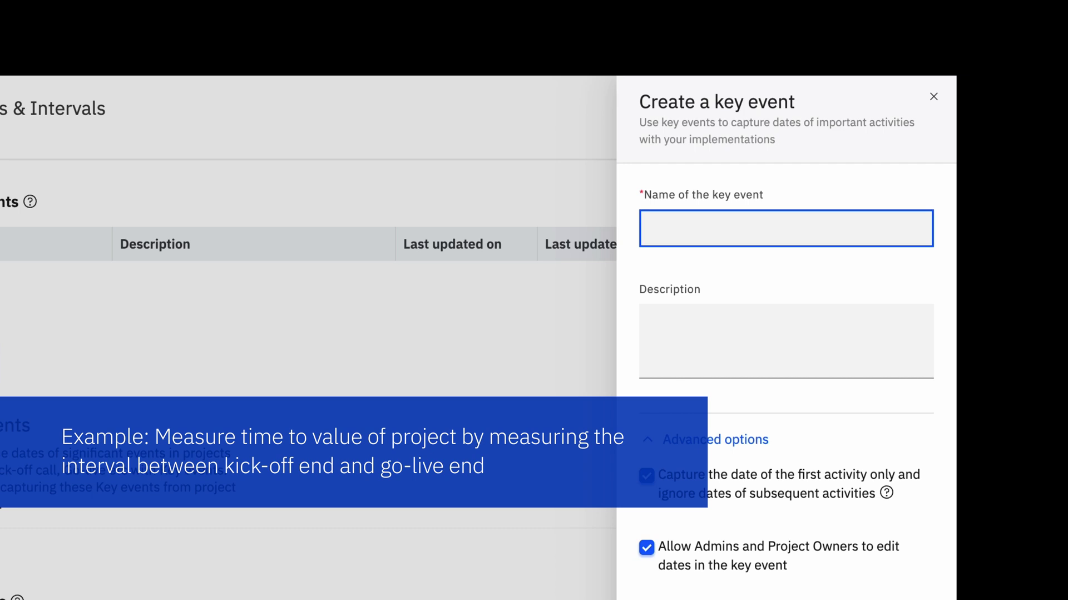
{"action": "type", "text": "kick-off end"}
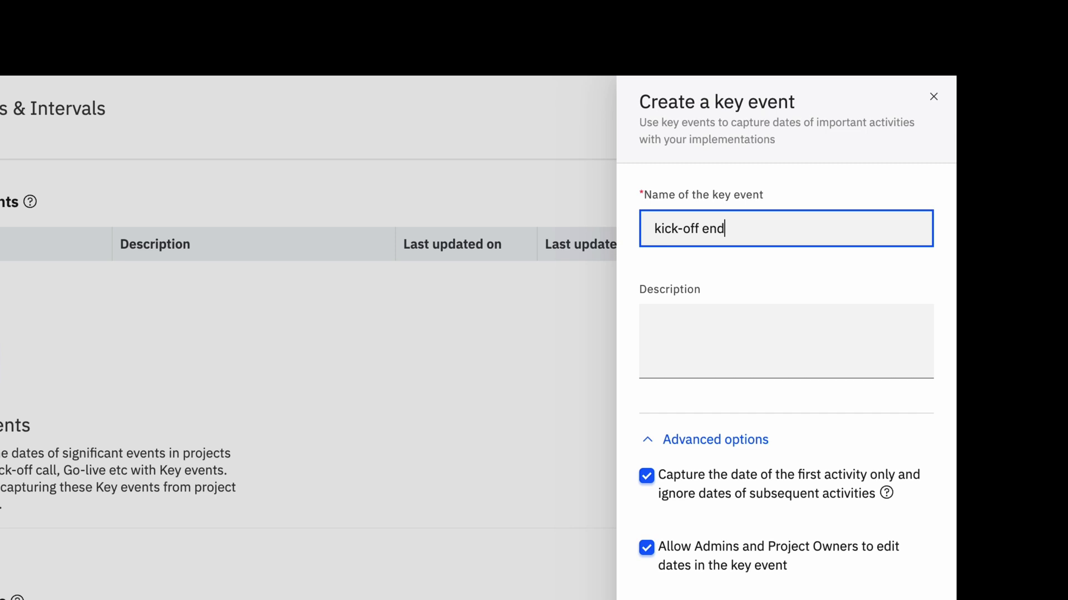
{"action": "left_click", "coordinate": [767, 334]}
{"action": "type", "text": "ca"}
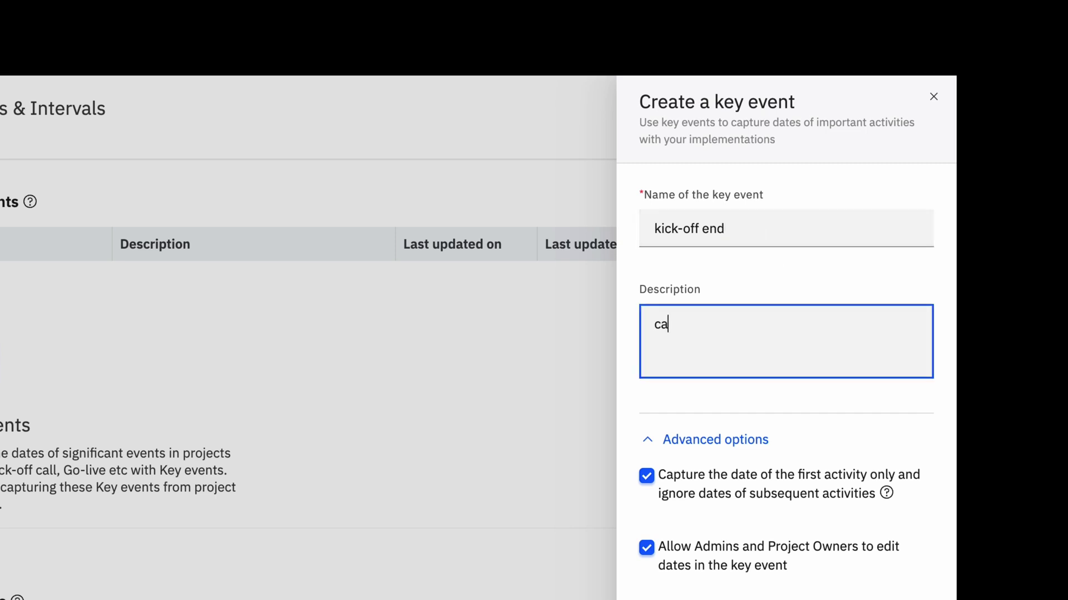
{"action": "type", "text": "pture the end of the kick-of"}
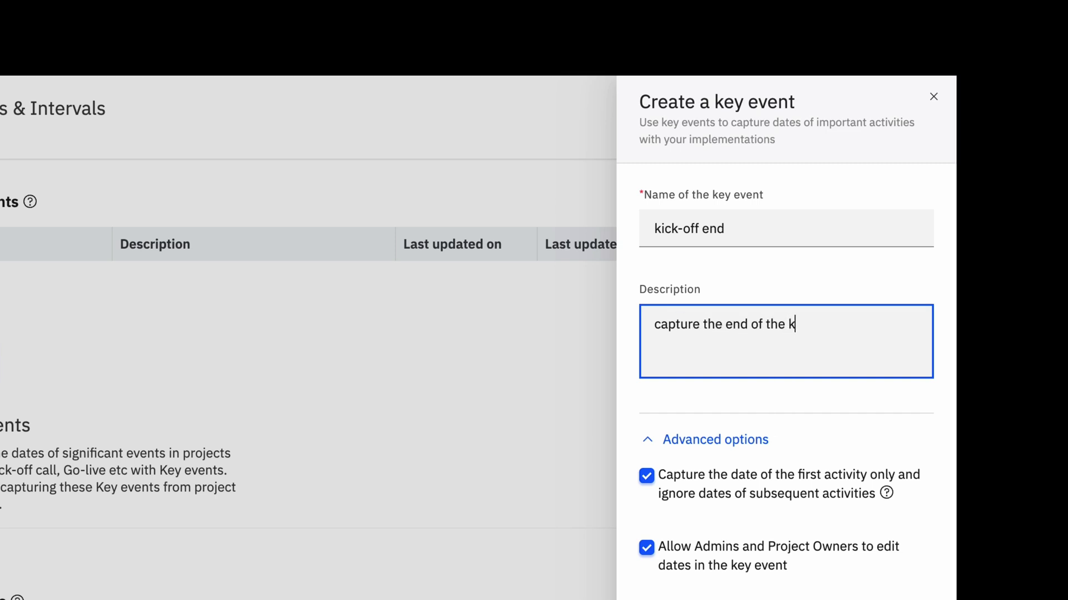
{"action": "type", "text": "f phase"}
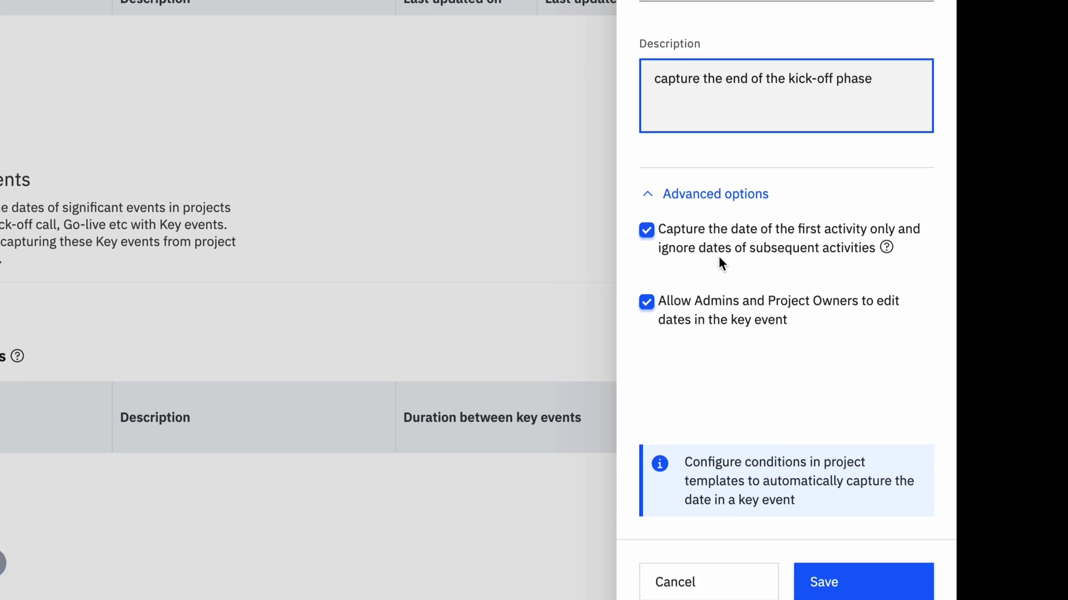
{"action": "left_click", "coordinate": [651, 222]}
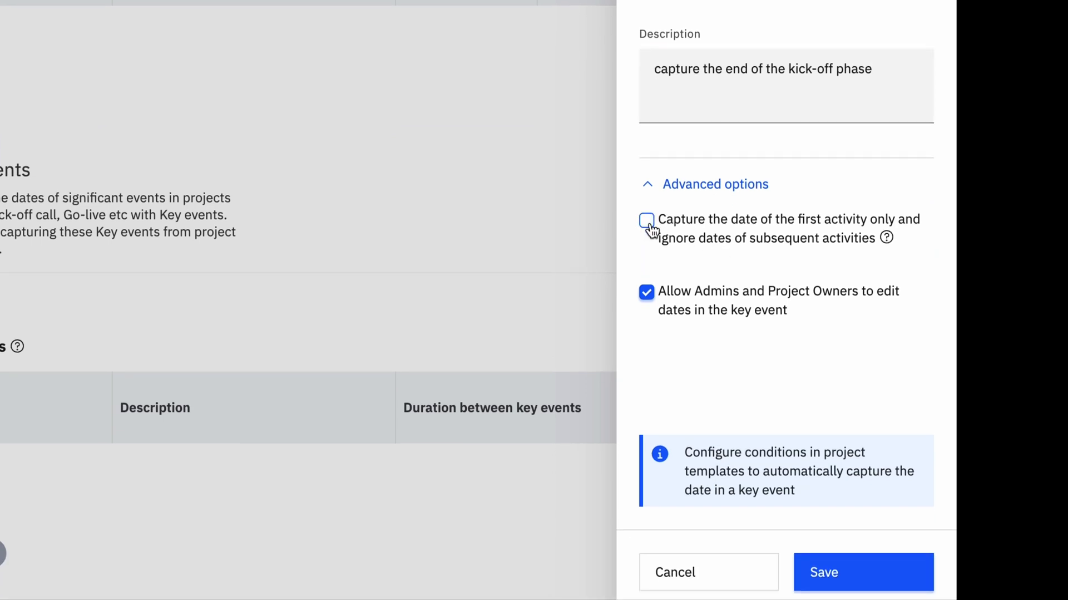
{"action": "left_click", "coordinate": [648, 223]}
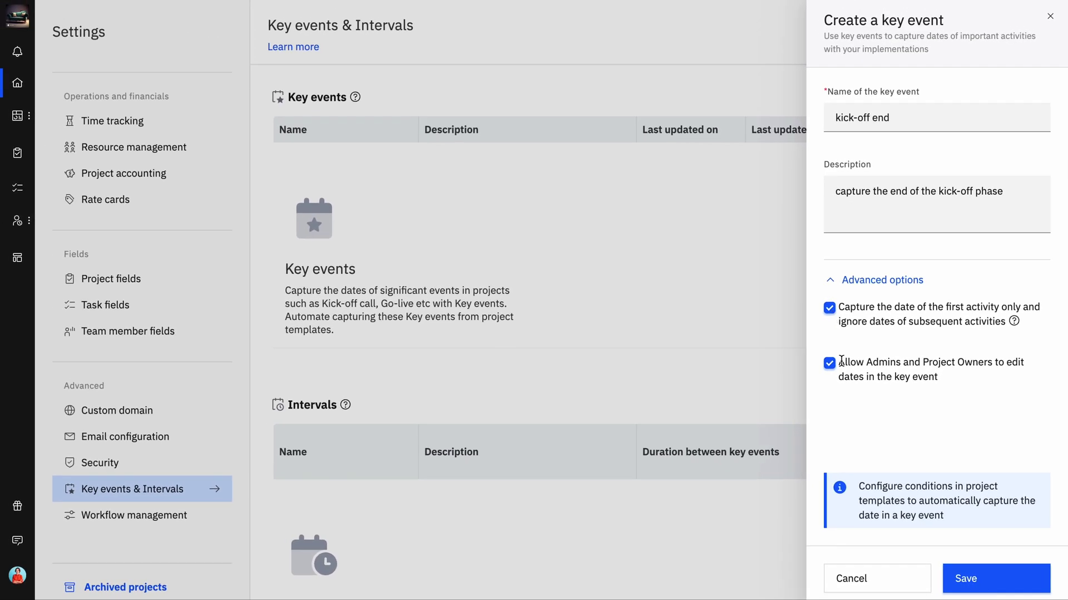
{"action": "left_click", "coordinate": [831, 368]}
{"action": "left_click", "coordinate": [831, 365]}
Step: Save kick-off end, then save key event 'go-live end' described as 'capture the end of the go-live phase'
{"action": "left_click", "coordinate": [1009, 578]}
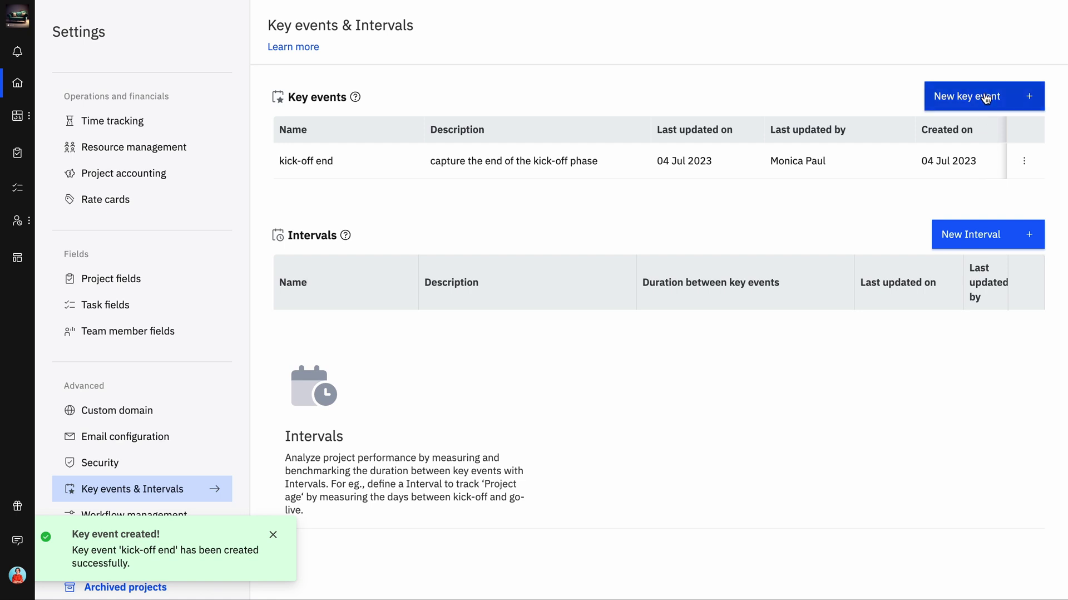
{"action": "left_click", "coordinate": [986, 98]}
{"action": "type", "text": "go-live end"}
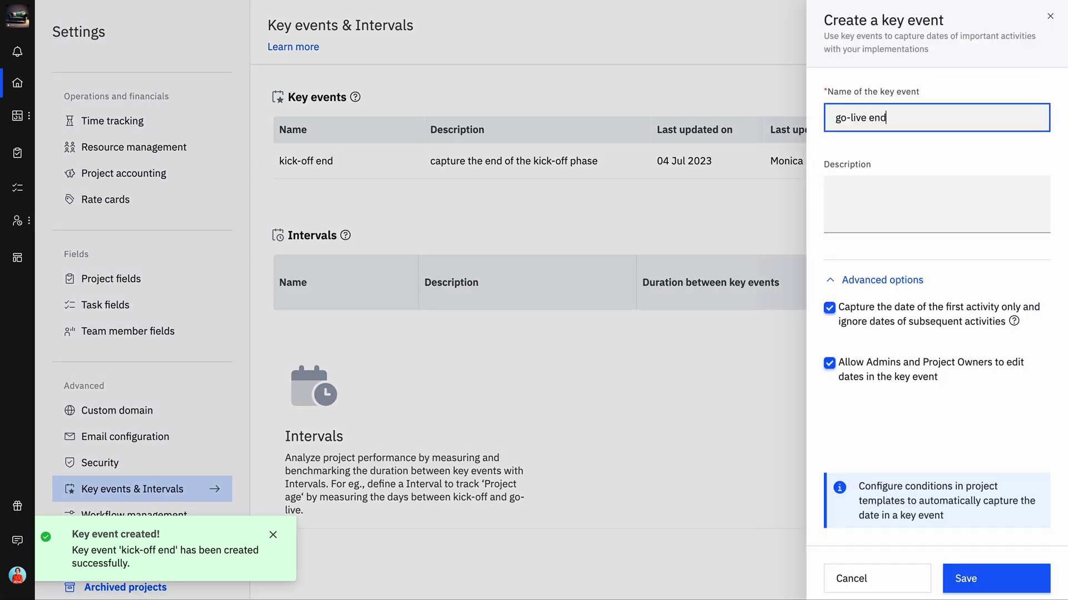
{"action": "left_click", "coordinate": [892, 197]}
{"action": "type", "text": "capture the end of the go-live phase"}
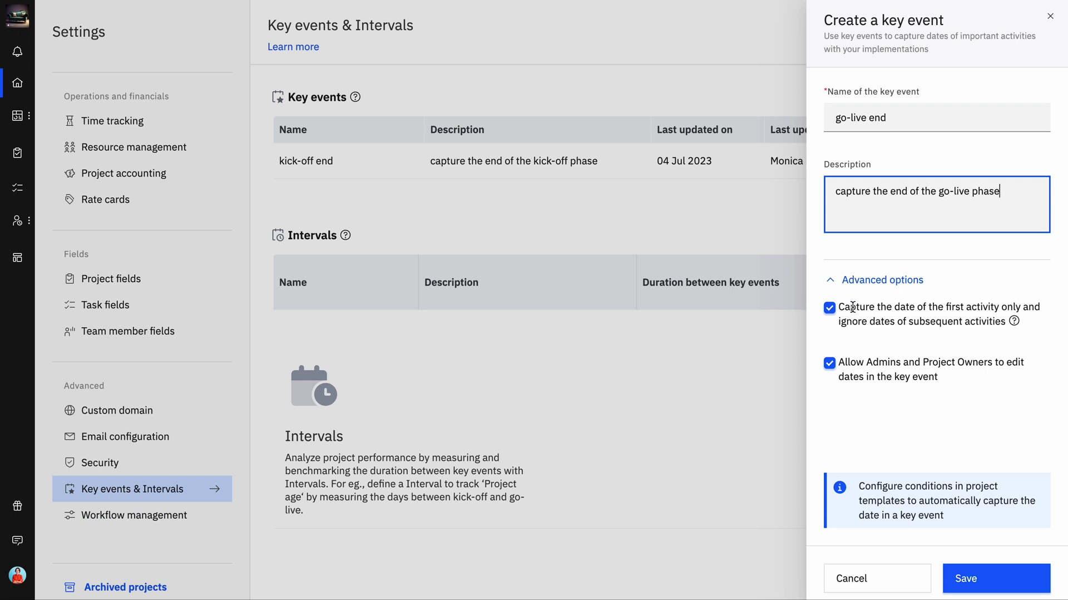
{"action": "left_click", "coordinate": [833, 313]}
{"action": "left_click", "coordinate": [833, 312]}
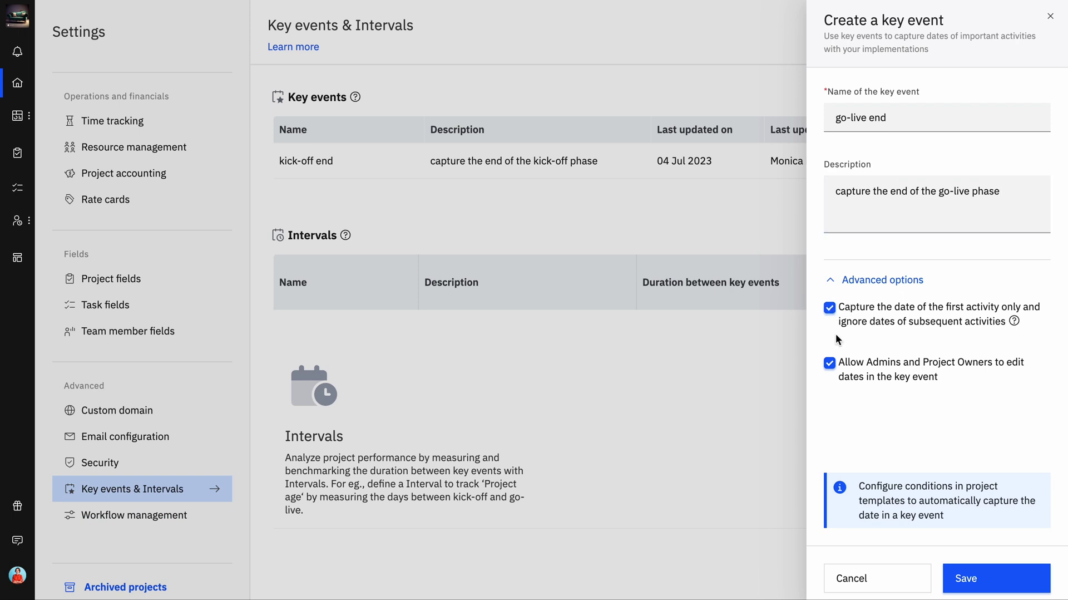
{"action": "left_click", "coordinate": [989, 579]}
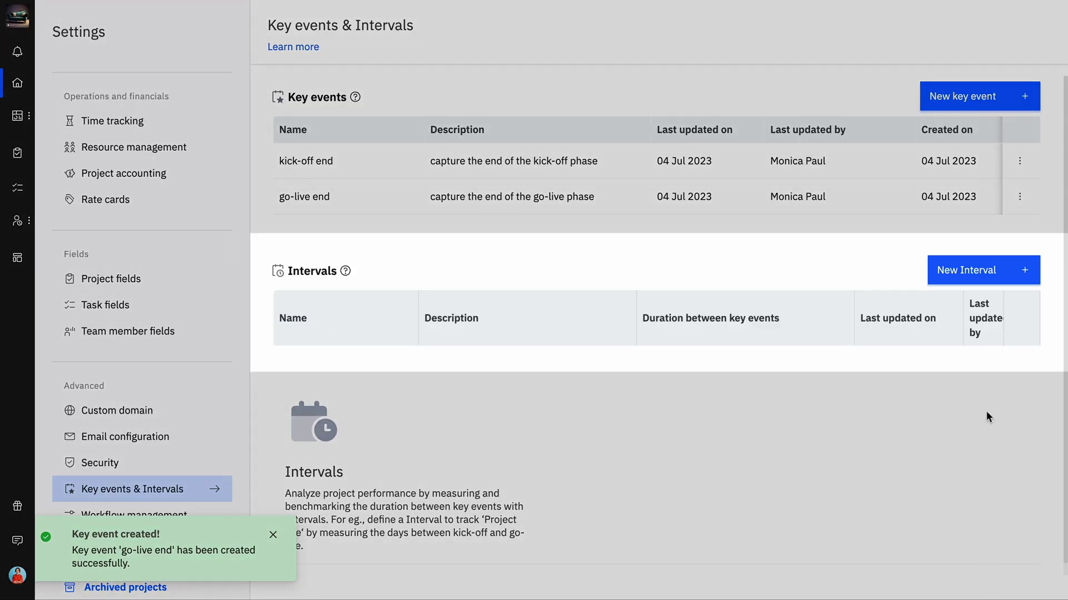
Step: Save interval 'time to value' ('metric measure from key events') from kick-off end to go-live end
{"action": "left_click", "coordinate": [1011, 268]}
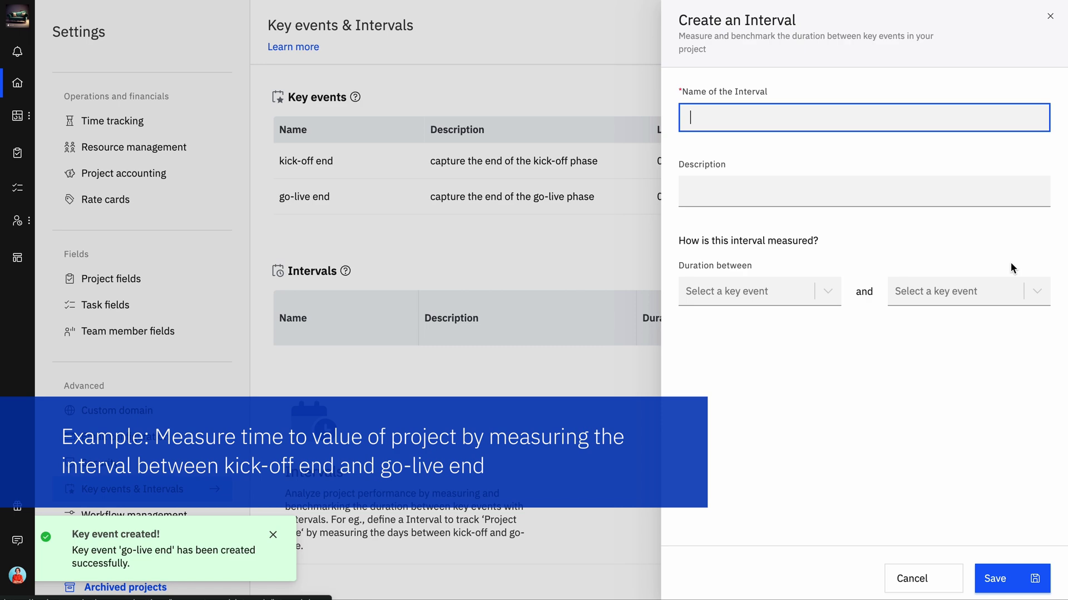
{"action": "type", "text": "time to value"}
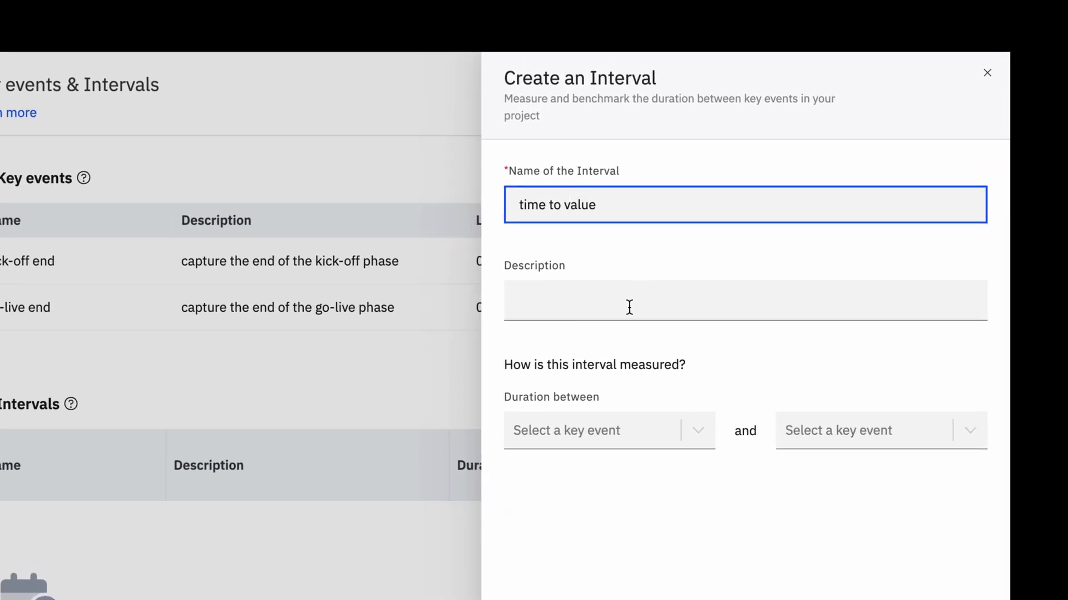
{"action": "left_click", "coordinate": [617, 305]}
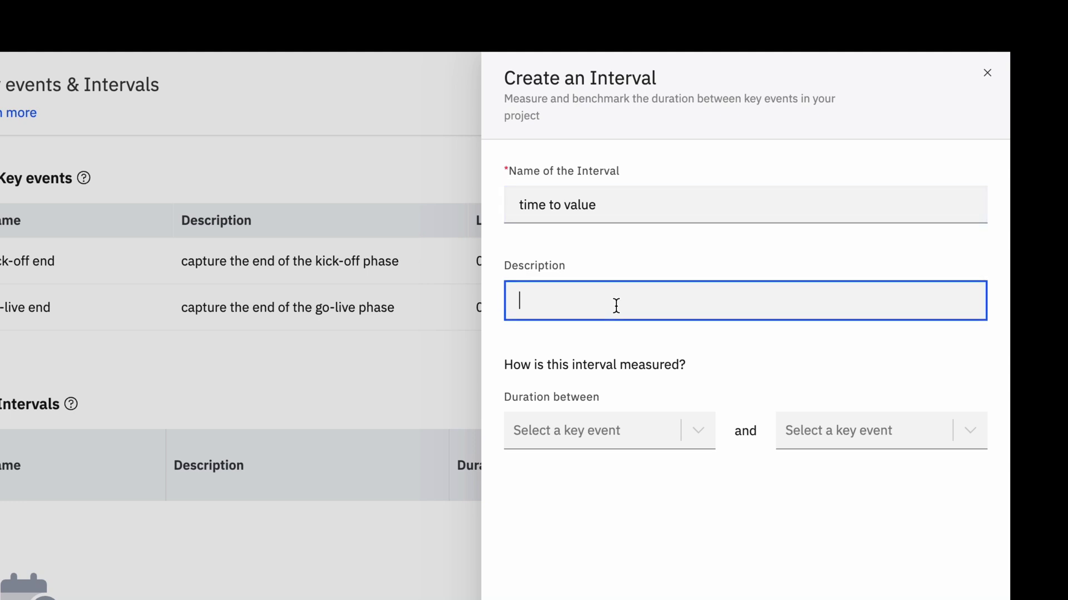
{"action": "type", "text": "metric measure"}
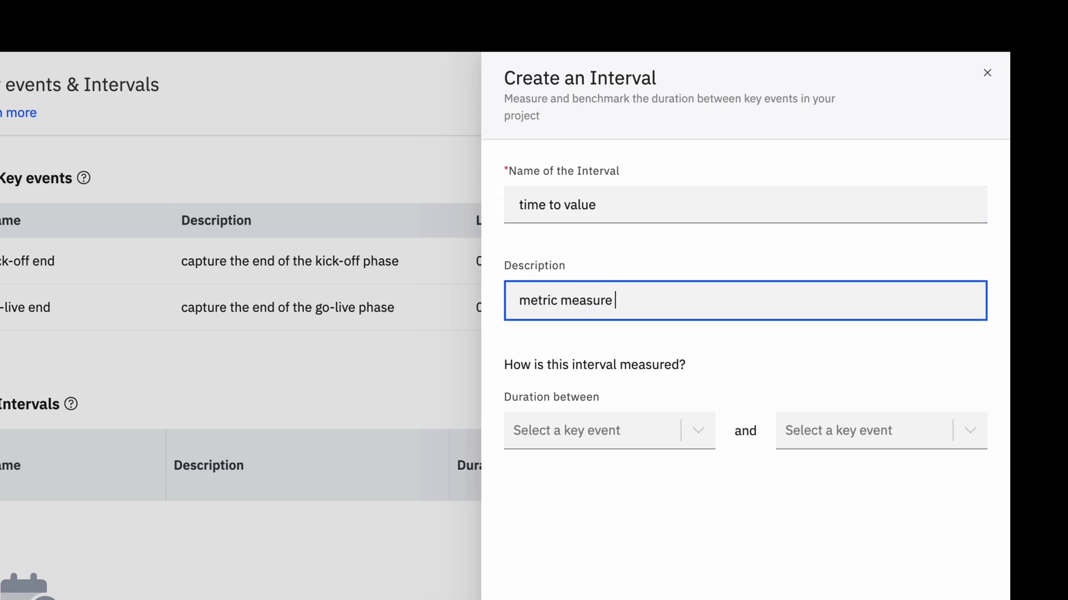
{"action": "type", "text": " from key events"}
{"action": "left_click", "coordinate": [619, 435]}
{"action": "left_click", "coordinate": [606, 479]}
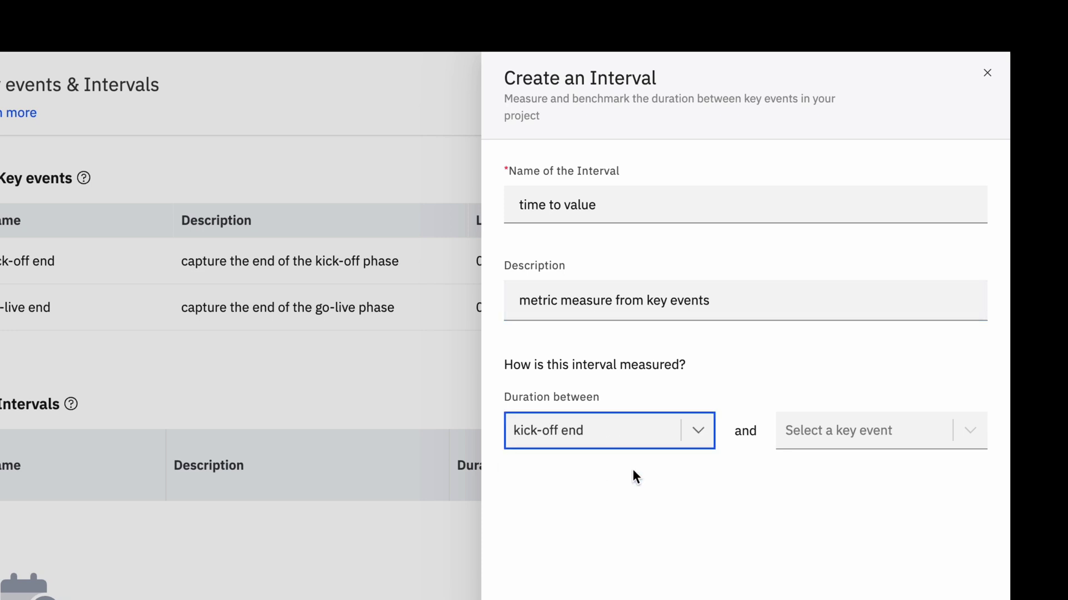
{"action": "left_click", "coordinate": [833, 428]}
{"action": "left_click", "coordinate": [832, 486]}
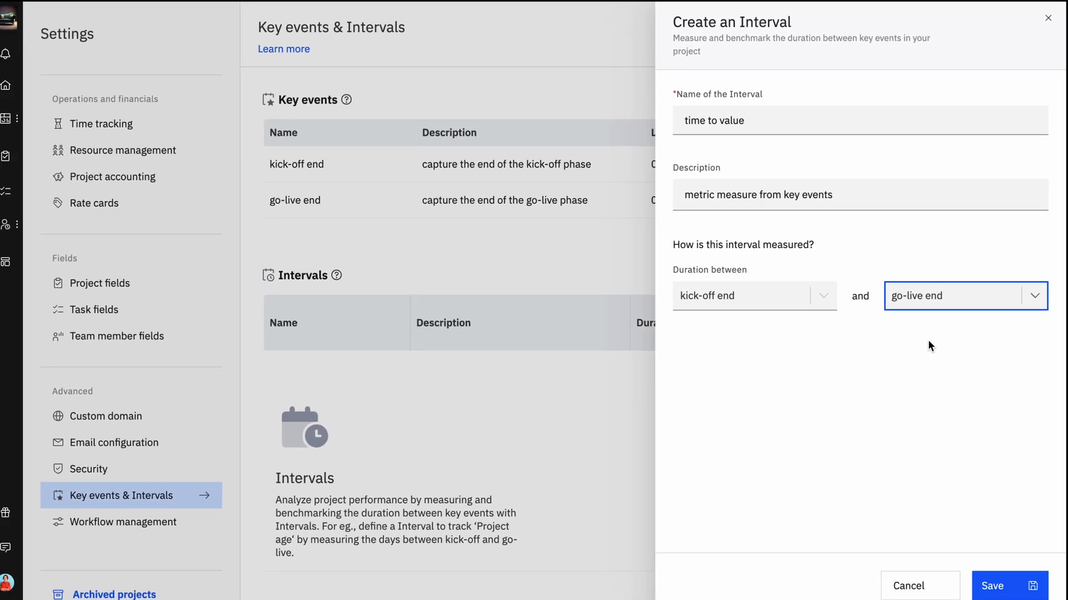
{"action": "left_click", "coordinate": [1017, 589]}
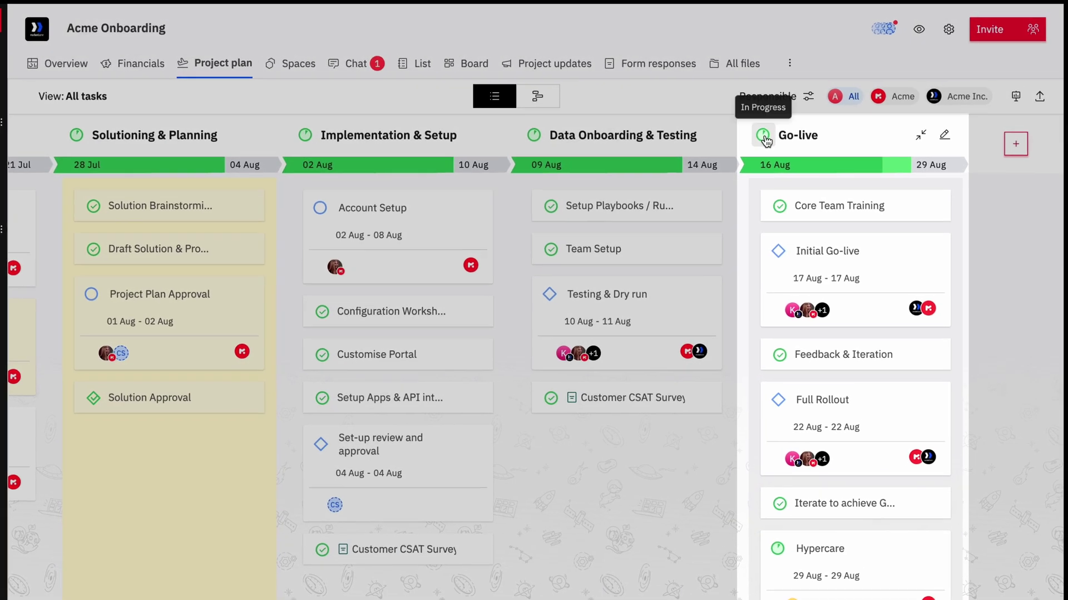
Step: Set the Go-live phase's status to Completed
{"action": "left_click", "coordinate": [772, 128]}
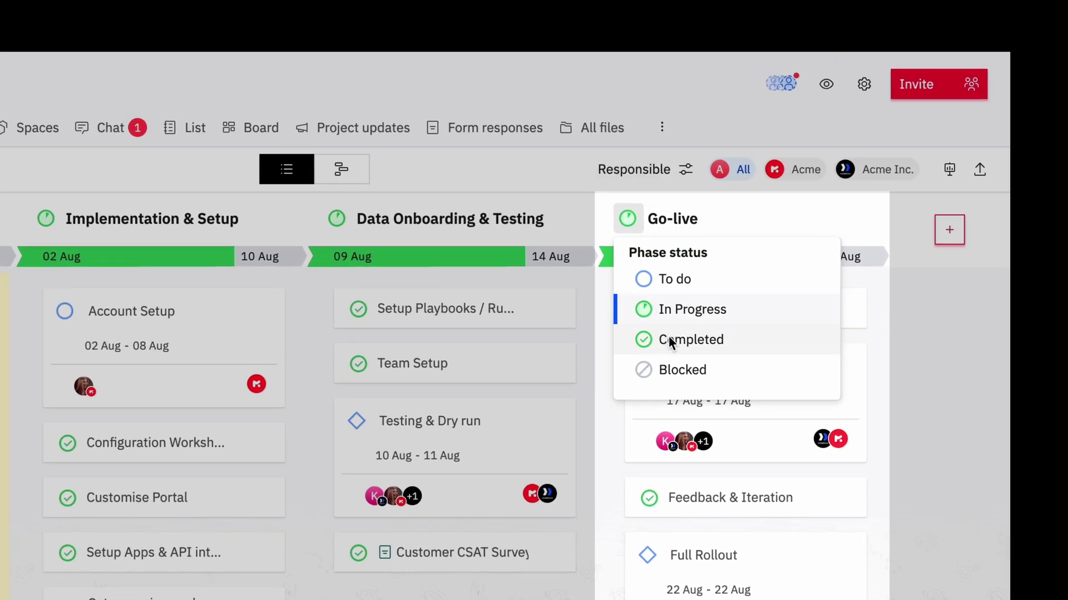
{"action": "left_click", "coordinate": [702, 310]}
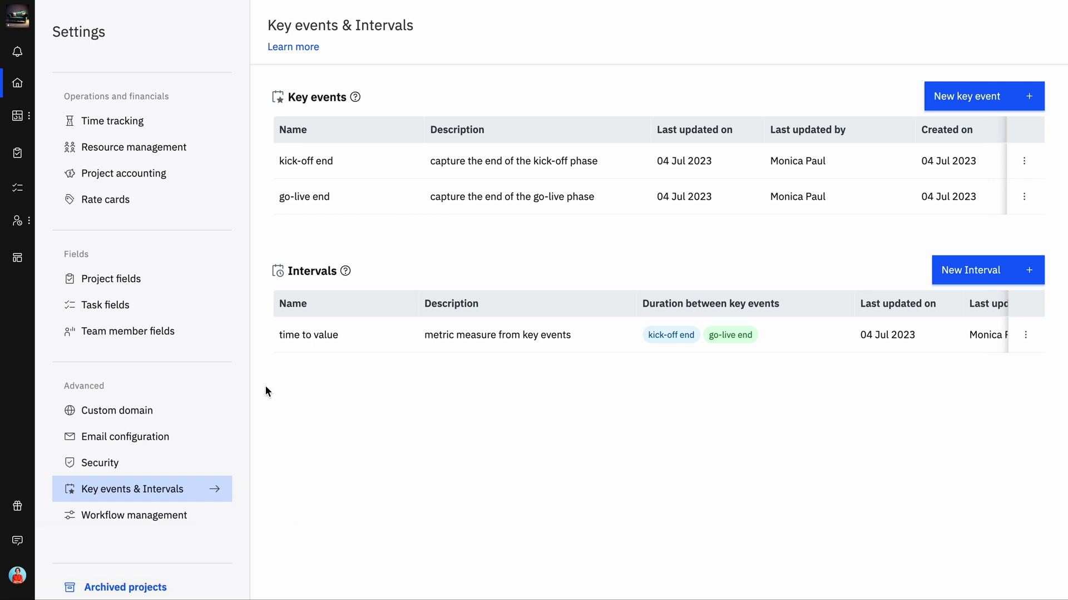
Step: Show the key events of the Simple Onboarding template's Kickoff & Readiness phase
{"action": "left_click", "coordinate": [17, 258]}
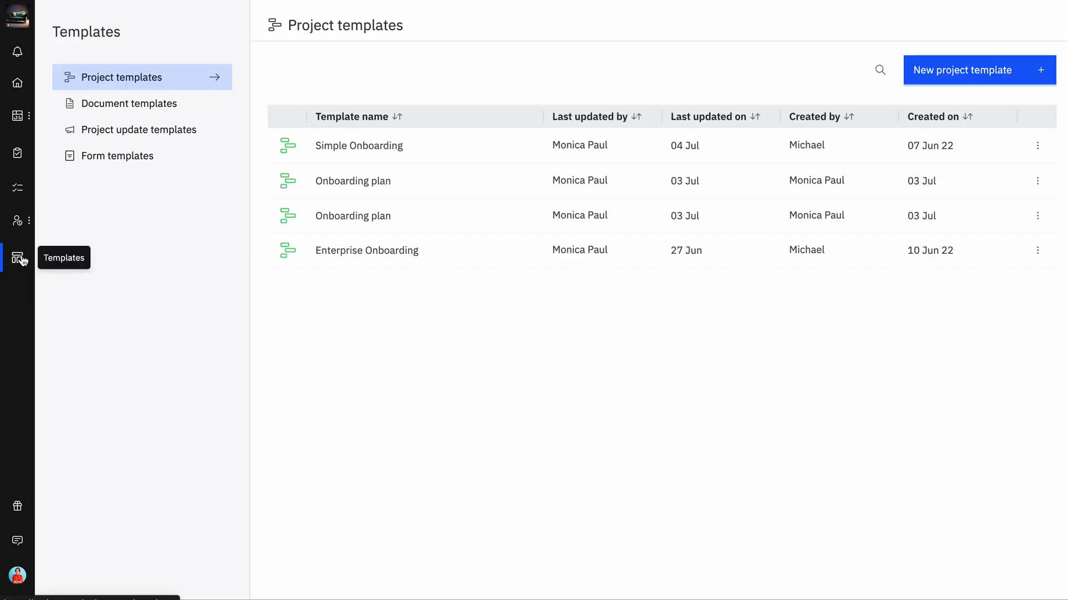
{"action": "left_click", "coordinate": [350, 155]}
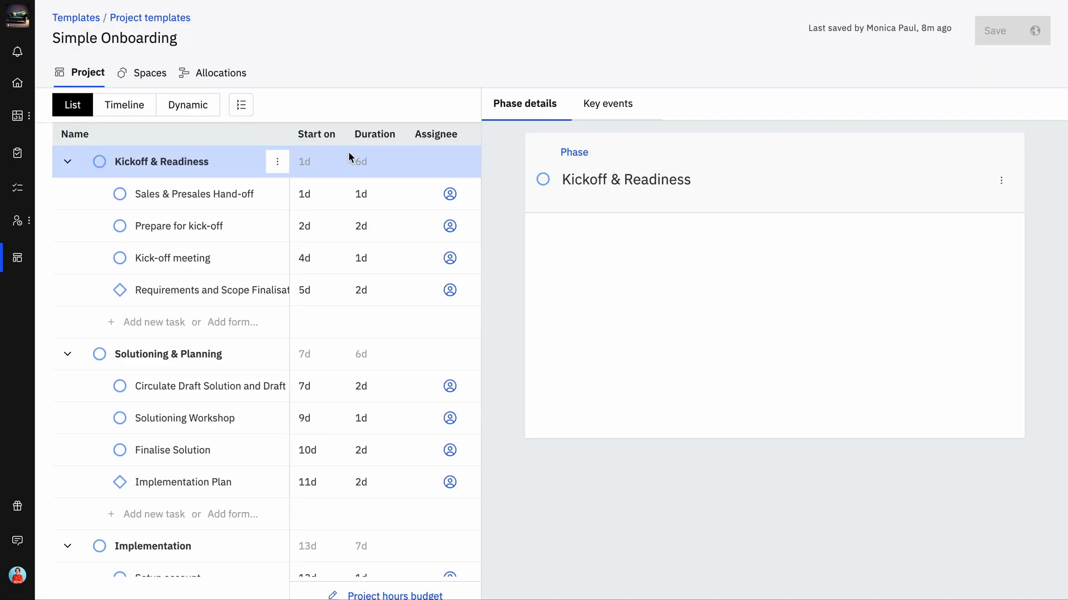
{"action": "left_click", "coordinate": [623, 109]}
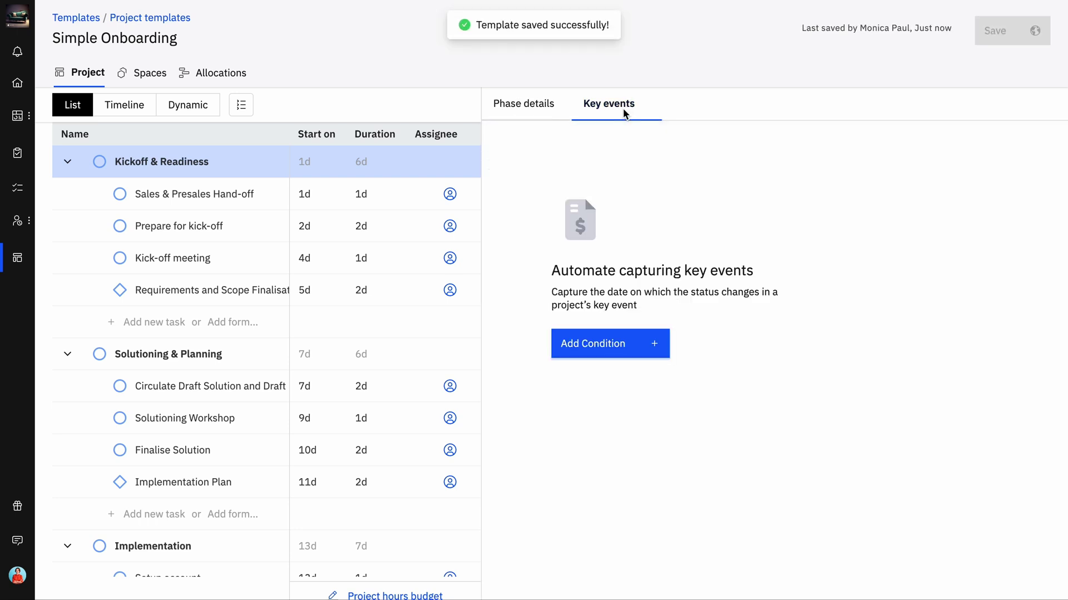
Step: Save a condition recording kick-off end on Completed, planned from due date, with Update checked
{"action": "left_click", "coordinate": [624, 346]}
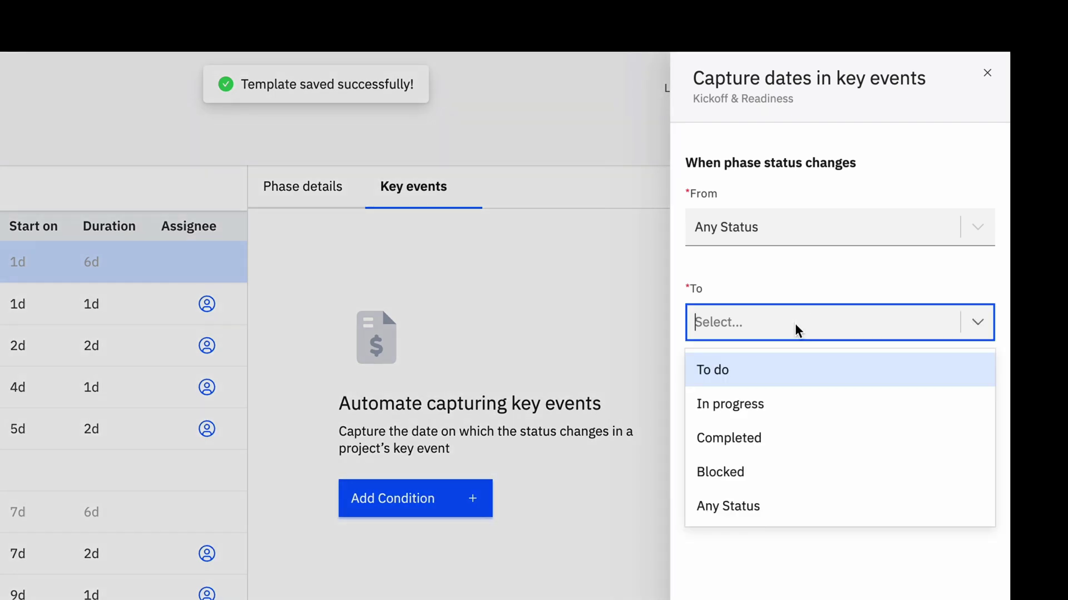
{"action": "left_click", "coordinate": [795, 322]}
{"action": "left_click", "coordinate": [773, 437]}
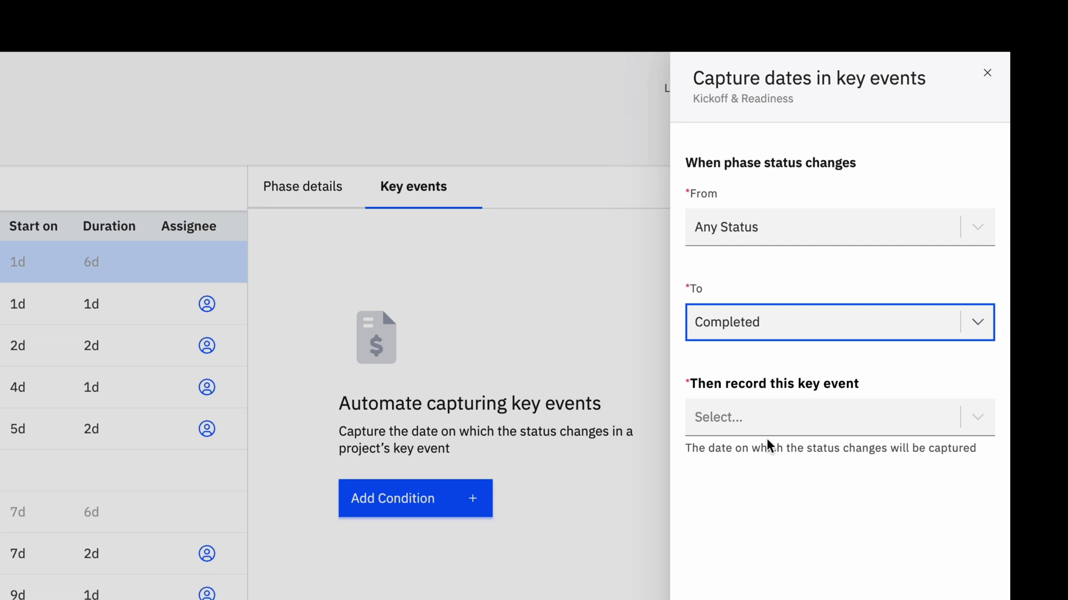
{"action": "left_click", "coordinate": [790, 420]}
{"action": "left_click", "coordinate": [778, 470]}
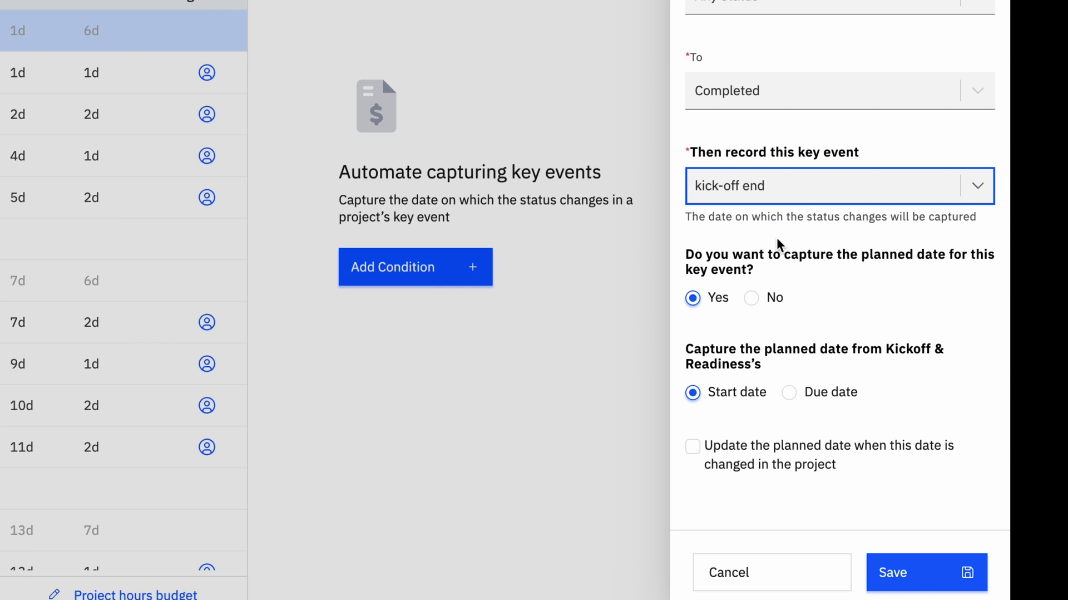
{"action": "left_click", "coordinate": [693, 303]}
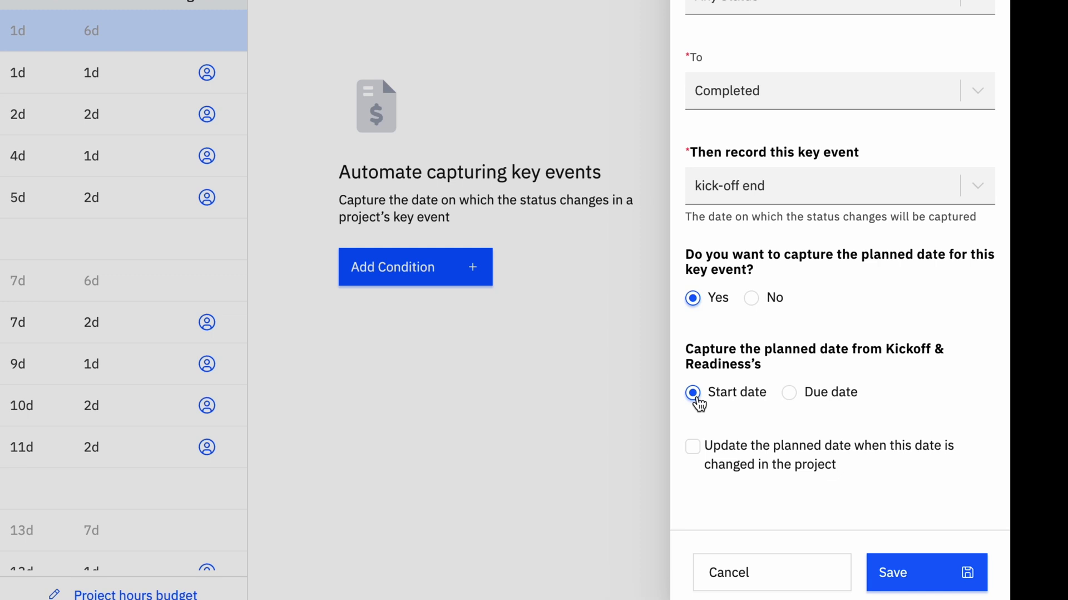
{"action": "left_click", "coordinate": [790, 392]}
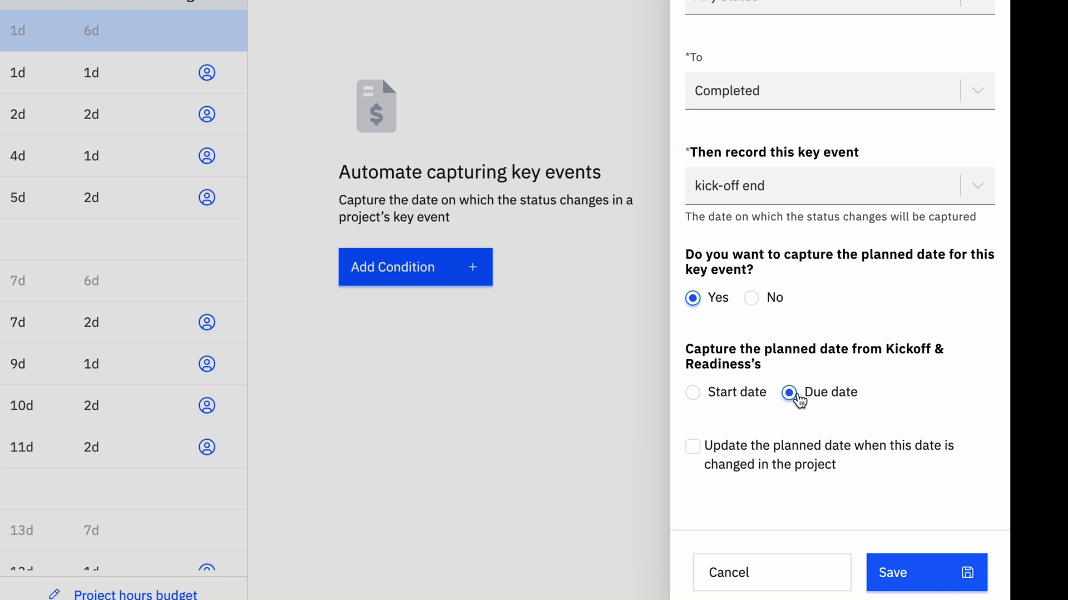
{"action": "left_click", "coordinate": [694, 446]}
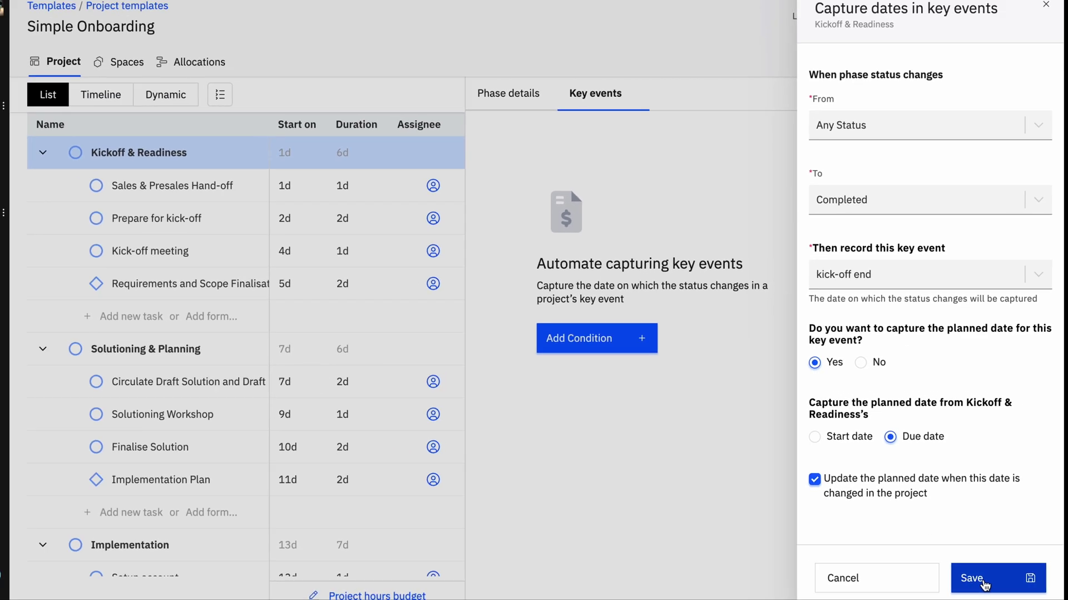
{"action": "left_click", "coordinate": [985, 583]}
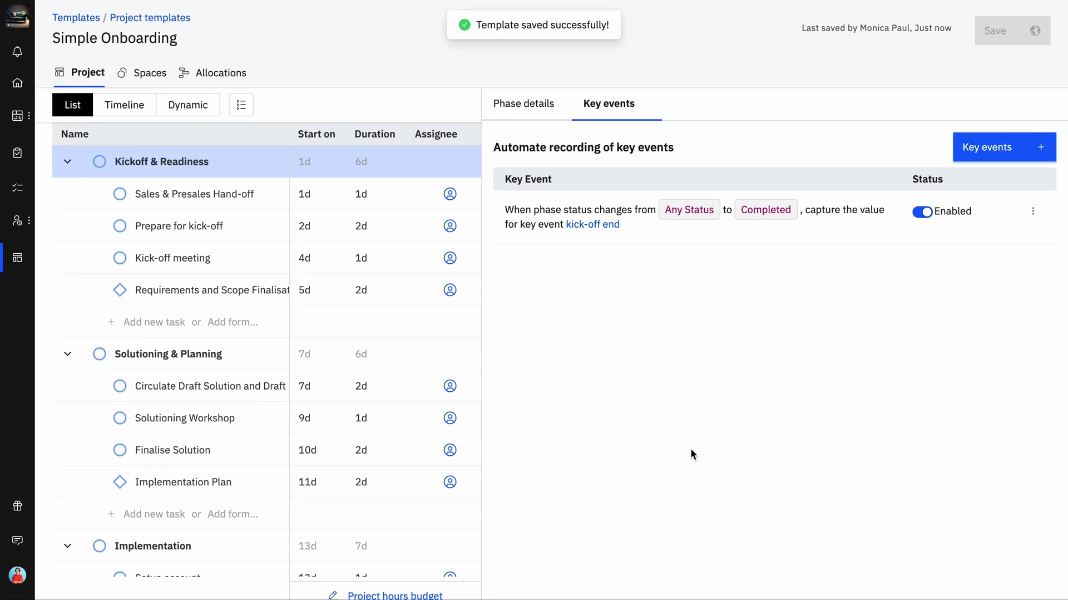
{"action": "scroll", "coordinate": [184, 423], "scroll_direction": "down", "scroll_amount": 10}
Step: Make Go-live & Value Delivery record go-live end on Completed from the due date, then open Projects
{"action": "left_click", "coordinate": [198, 275]}
{"action": "left_click", "coordinate": [593, 343]}
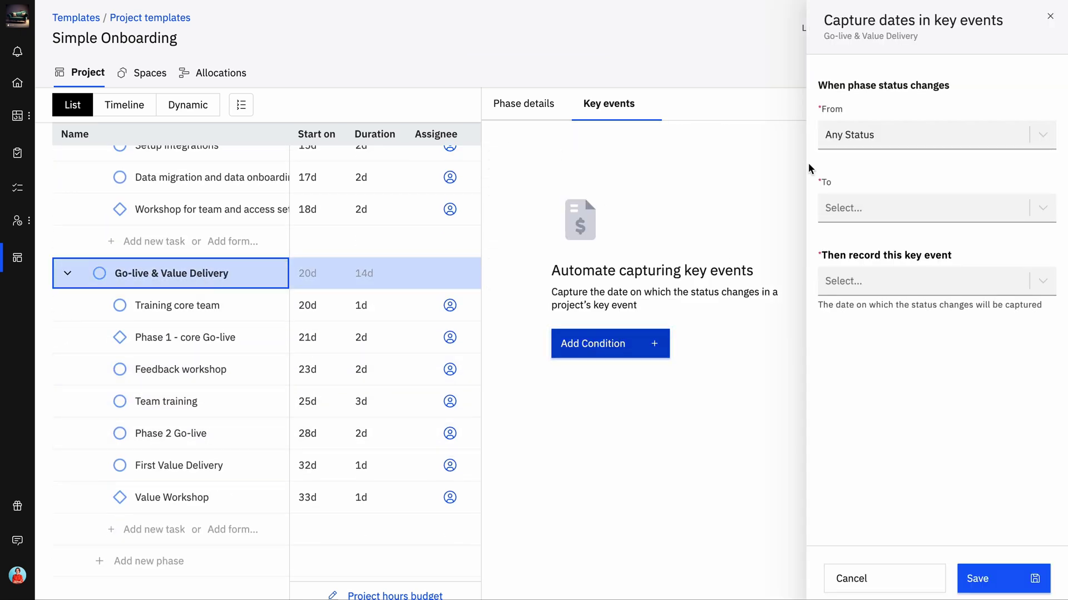
{"action": "left_click", "coordinate": [924, 207]}
{"action": "left_click", "coordinate": [851, 294]}
{"action": "left_click", "coordinate": [923, 280]}
{"action": "left_click", "coordinate": [878, 356]}
{"action": "left_click", "coordinate": [897, 440]}
{"action": "left_click", "coordinate": [824, 481]}
{"action": "left_click", "coordinate": [1003, 579]}
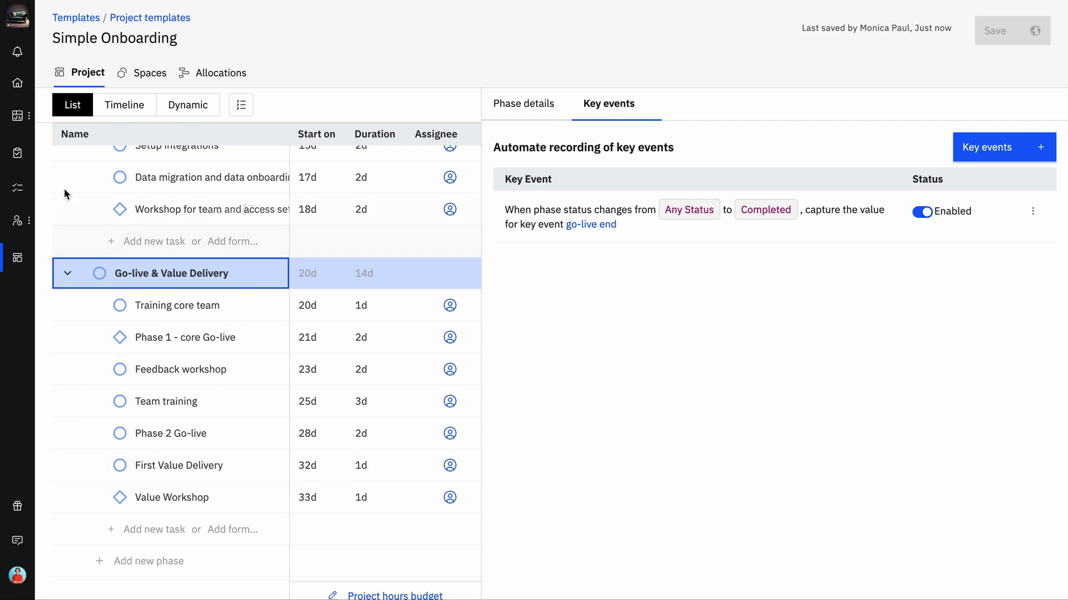
{"action": "left_click", "coordinate": [18, 153]}
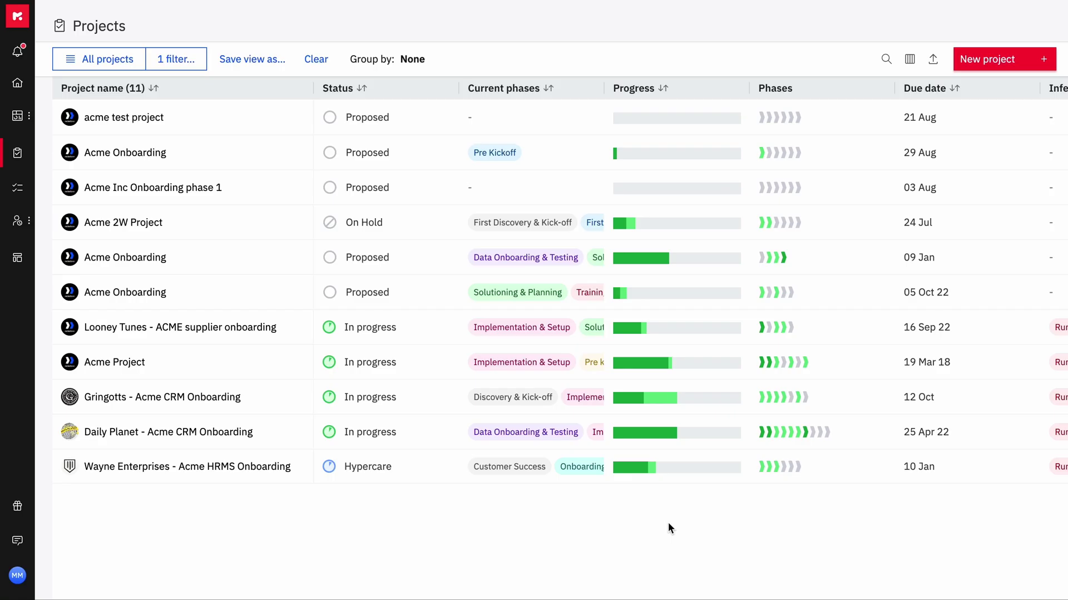
Step: Open the Acme 2W Project's overview and its Key events table
{"action": "left_click", "coordinate": [158, 223]}
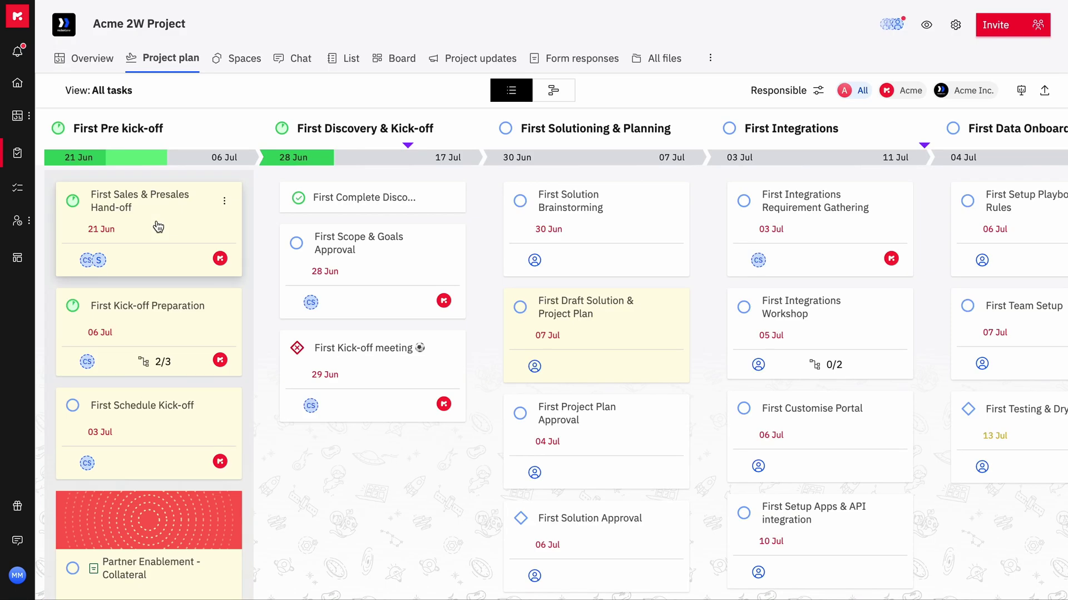
{"action": "left_click", "coordinate": [92, 58]}
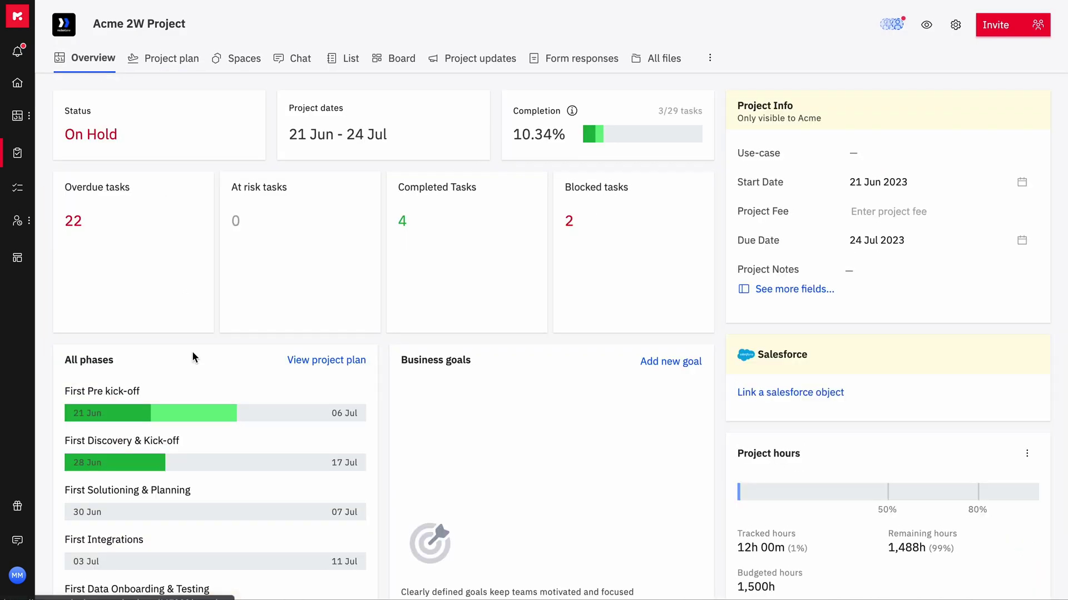
{"action": "scroll", "coordinate": [192, 350], "scroll_direction": "down", "scroll_amount": 15}
{"action": "scroll", "coordinate": [222, 399], "scroll_direction": "up", "scroll_amount": 2}
{"action": "scroll", "coordinate": [234, 445], "scroll_direction": "down", "scroll_amount": 1}
Step: Date Kick off Started 01 Jul 2023, planned and actual, then show the project's intervals
{"action": "left_click", "coordinate": [270, 489]}
{"action": "key", "text": "Escape"}
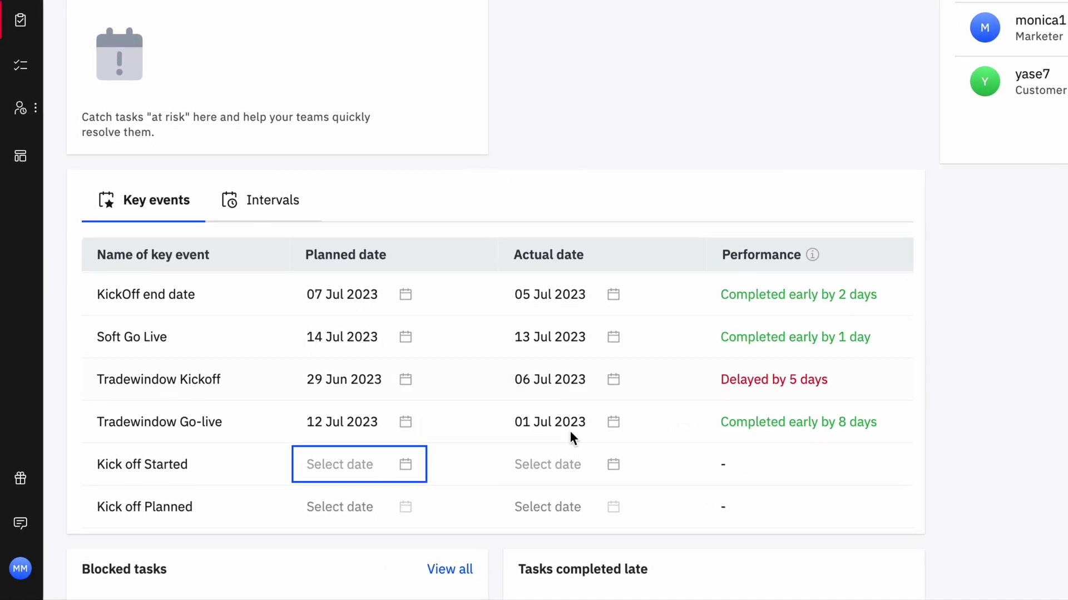
{"action": "left_click", "coordinate": [596, 465]}
{"action": "left_click", "coordinate": [731, 240]}
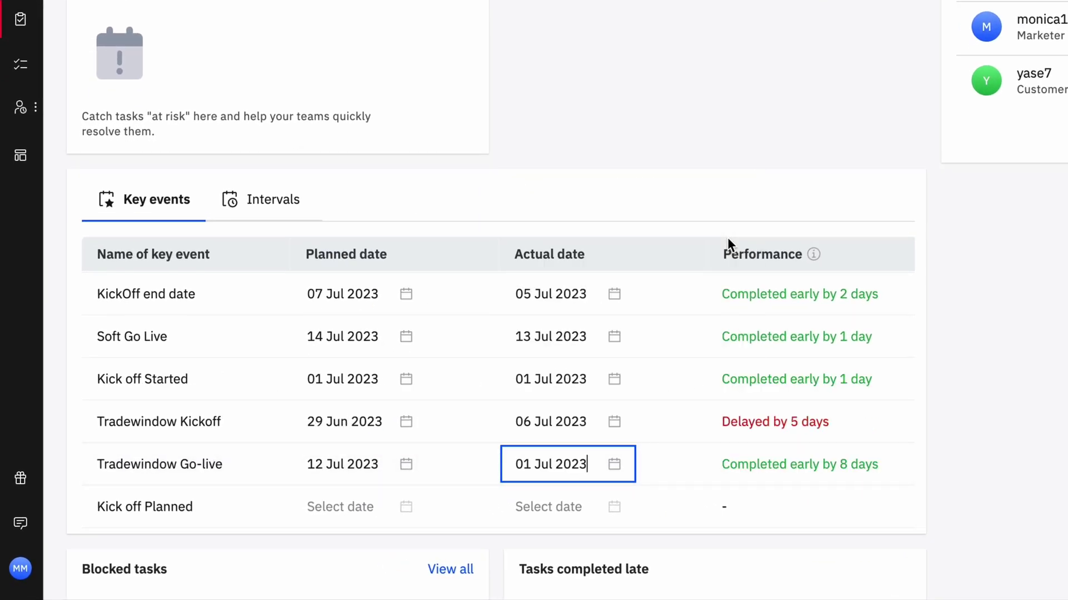
{"action": "scroll", "coordinate": [672, 426], "scroll_direction": "up", "scroll_amount": 1}
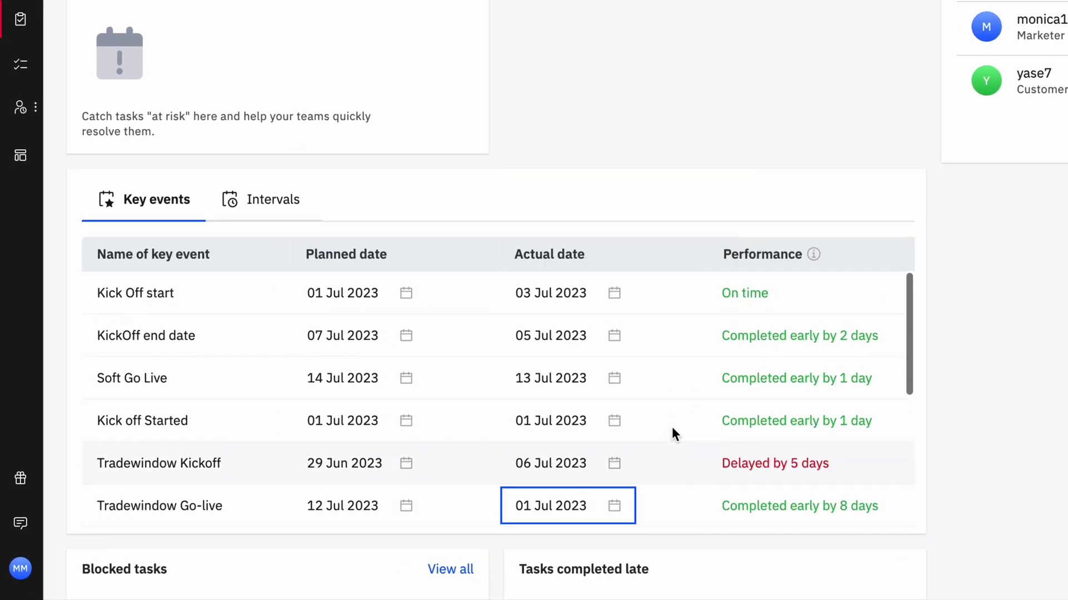
{"action": "left_click", "coordinate": [256, 202]}
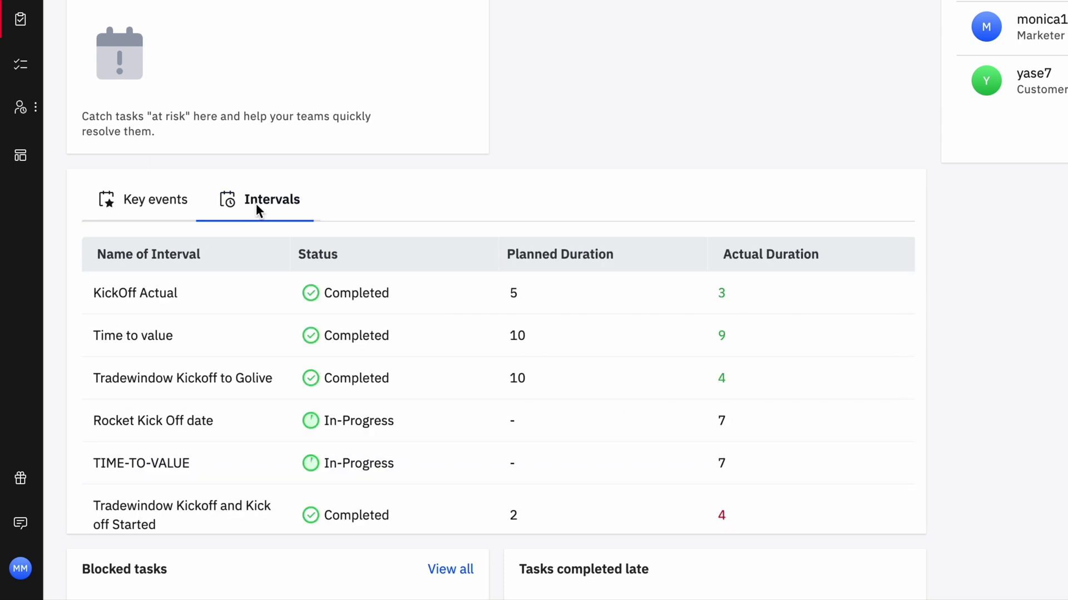